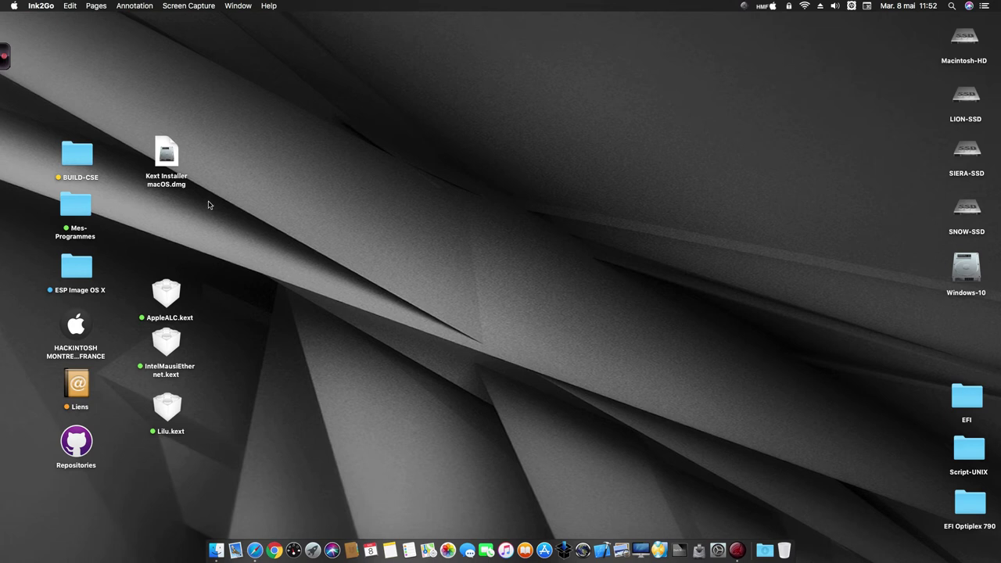
Mount the Kext Installer macOS.dmg image and copy Kext-Installer-macOS from it to the desktop.
double_click(168, 157)
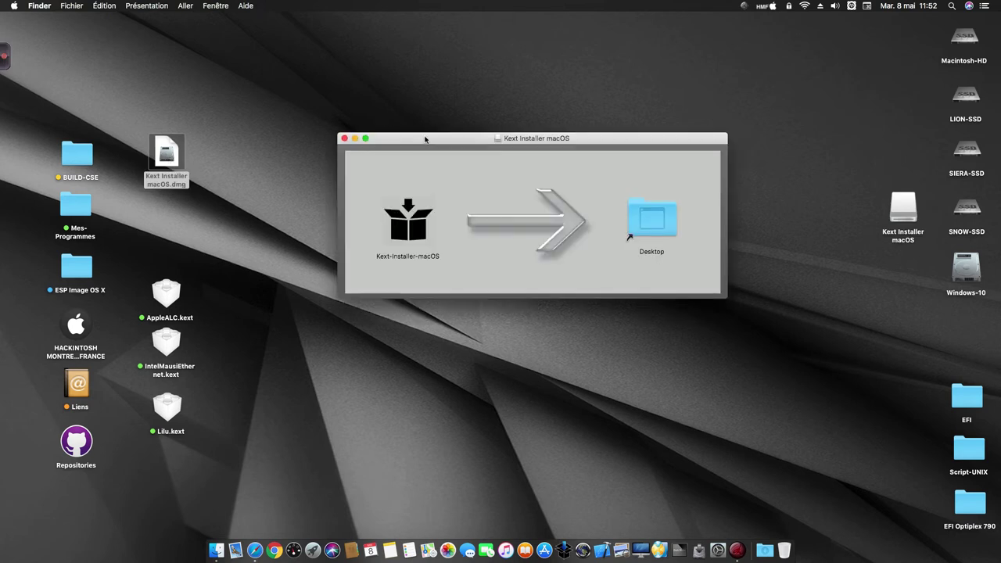
drag(424, 141, 412, 102)
drag(387, 189, 623, 184)
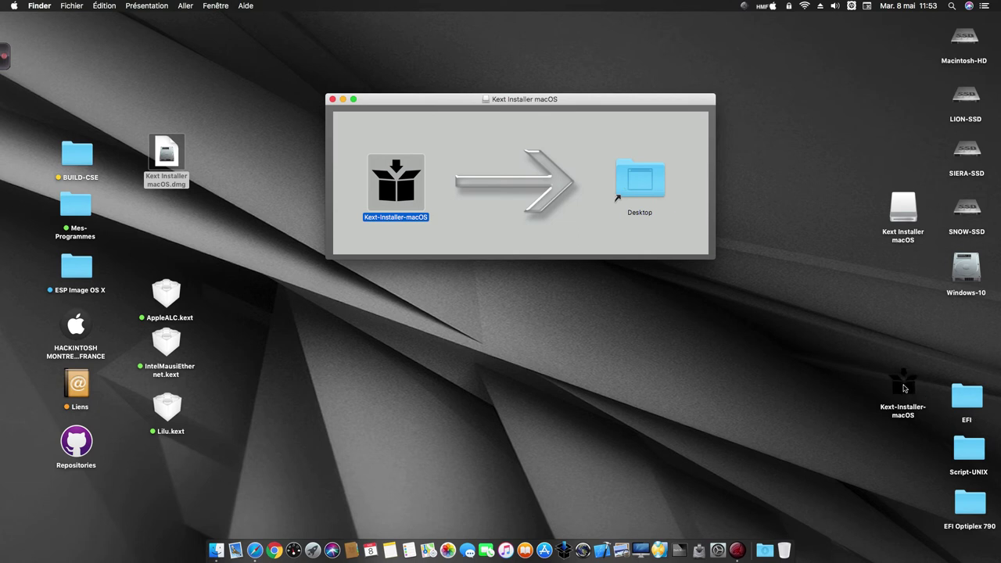
Move Kext Installer macOS.dmg beside Lilu.kext on the desktop and eject the Kext Installer macOS volume.
drag(168, 159, 247, 453)
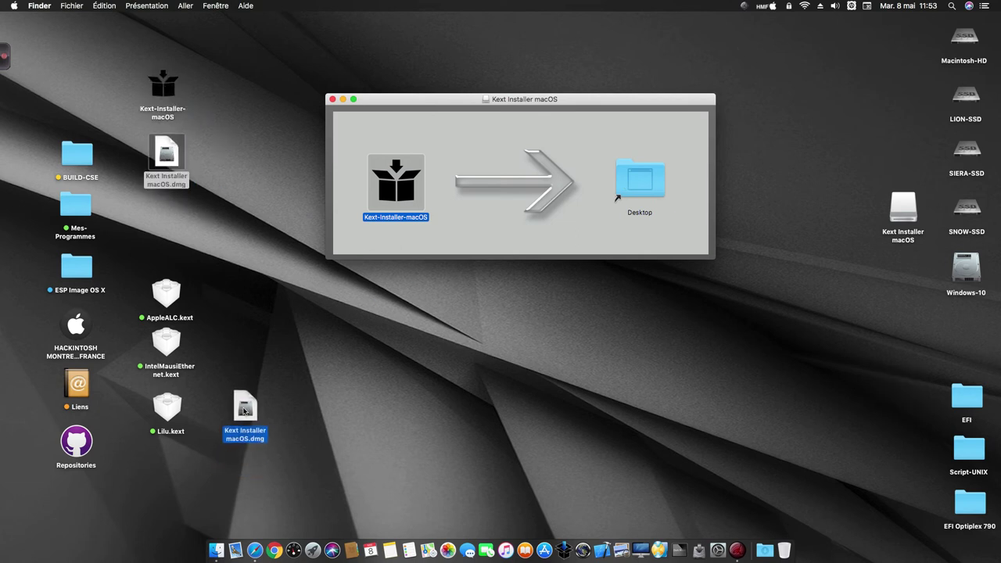
click(904, 203)
right_click(905, 202)
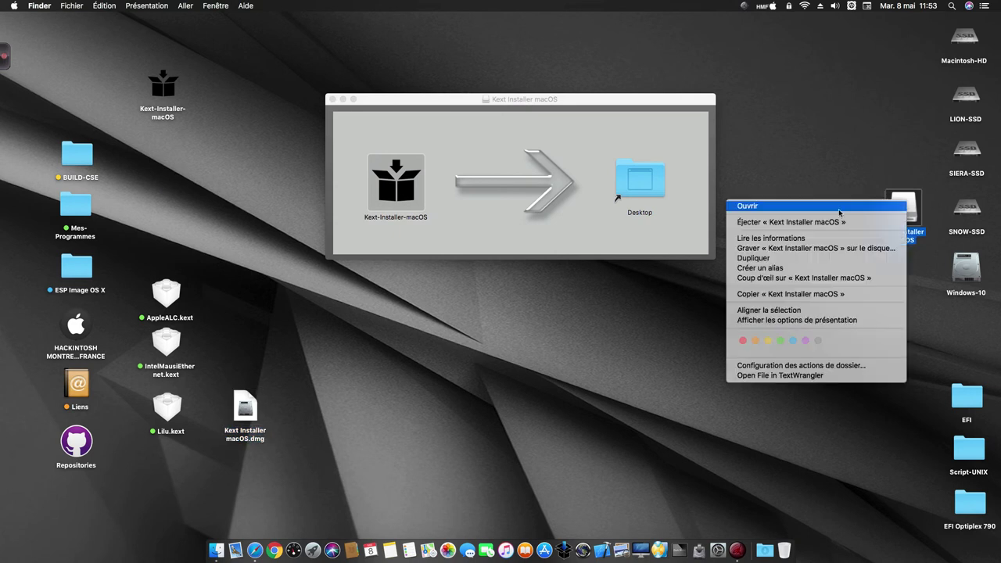
click(784, 223)
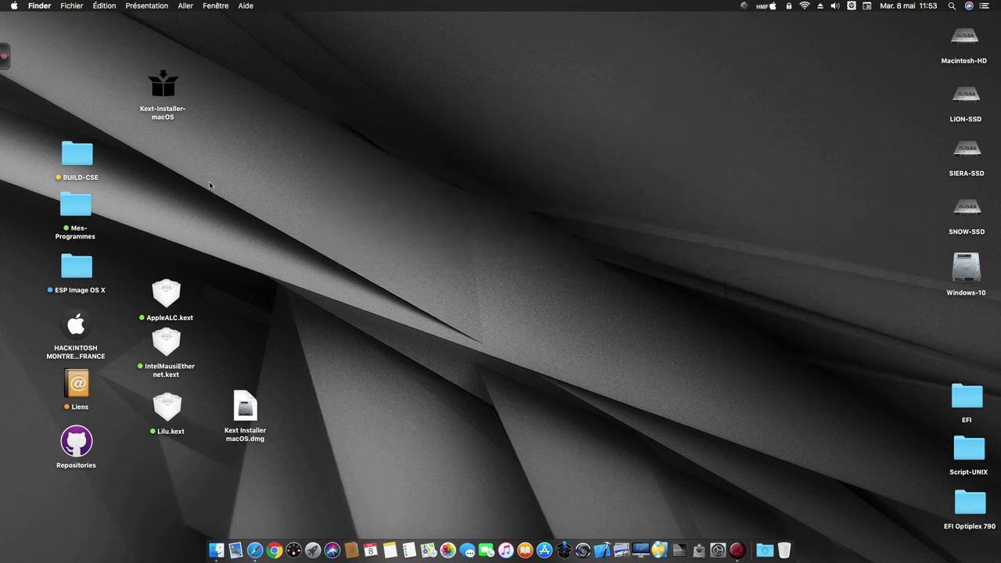
Reposition the Kext-Installer-macOS app on the desktop, beside the BUILD-CSE folder.
drag(163, 251, 186, 432)
click(280, 325)
drag(163, 98, 169, 166)
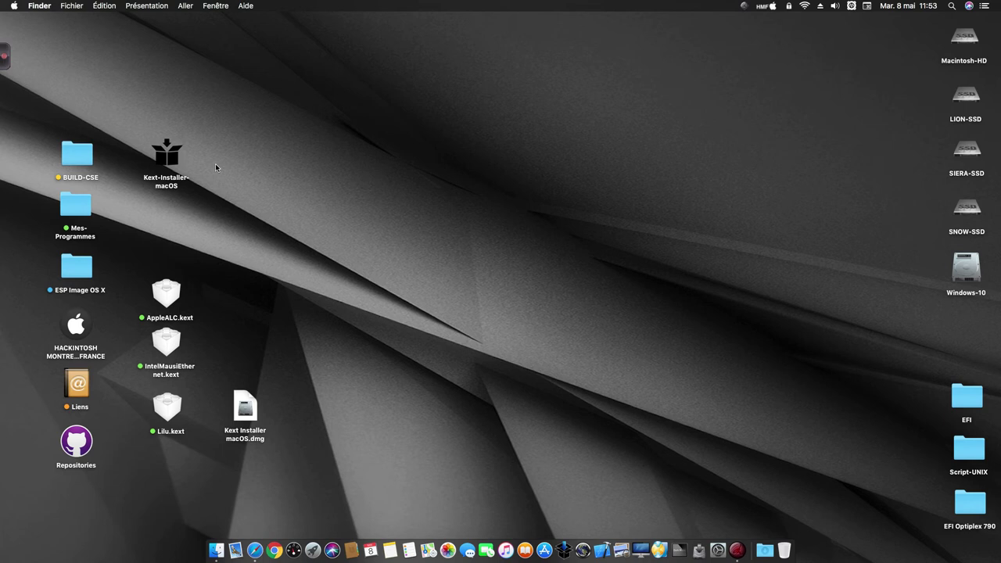
Launch Kext-Installer-macOS and load AppleALC.kext, IntelMausiEthernet.kext and Lilu.kext together into its installer.
double_click(166, 160)
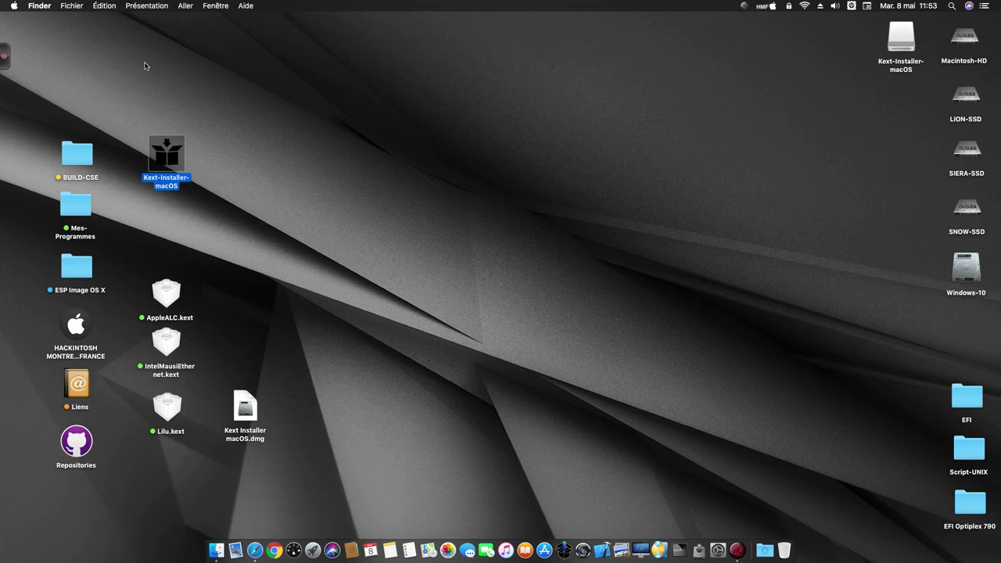
drag(419, 21, 429, 64)
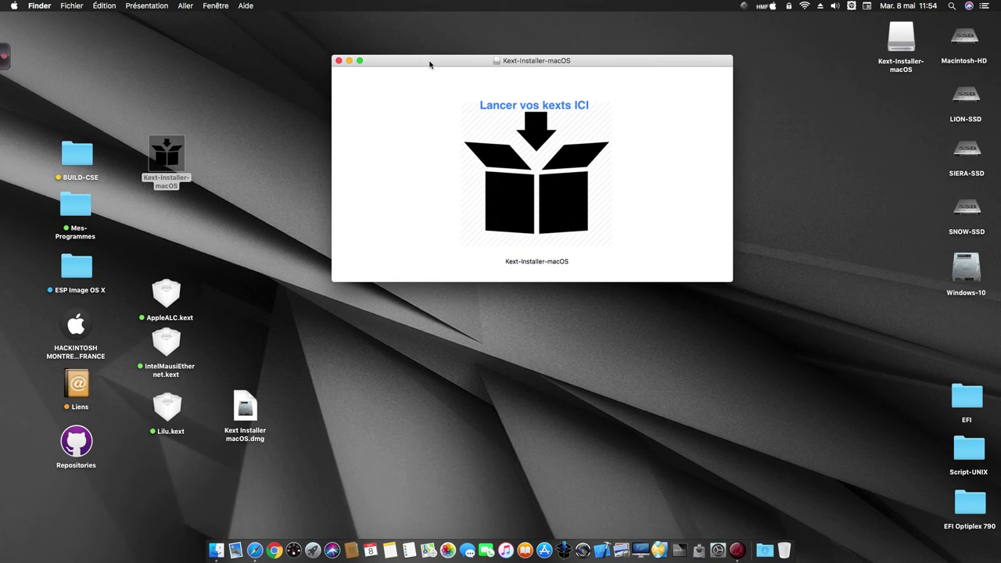
drag(429, 64, 419, 57)
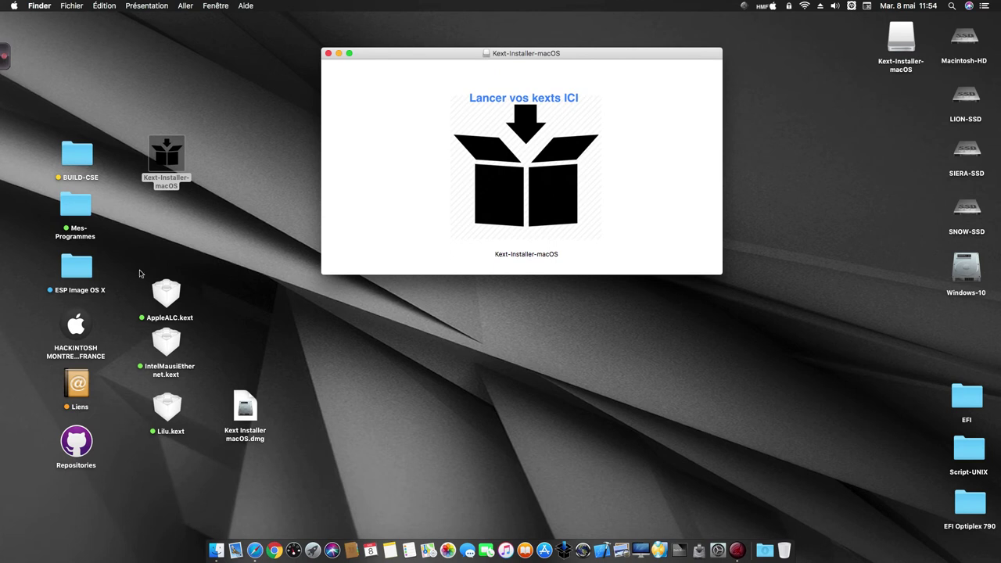
drag(139, 273, 187, 426)
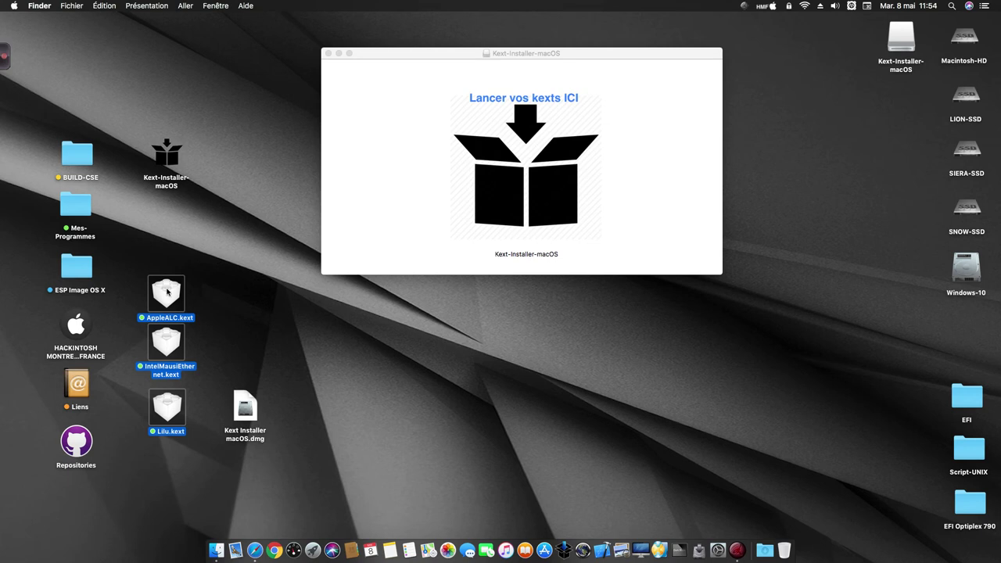
drag(166, 291, 548, 168)
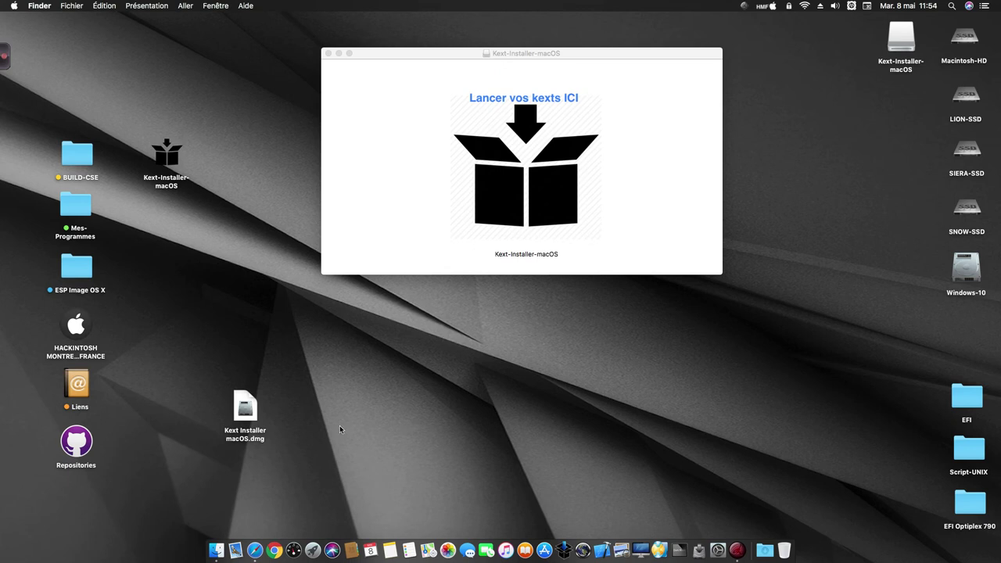
Read the welcome message, start installing the loaded kexts and authorize the changes with the account password.
drag(519, 115, 548, 103)
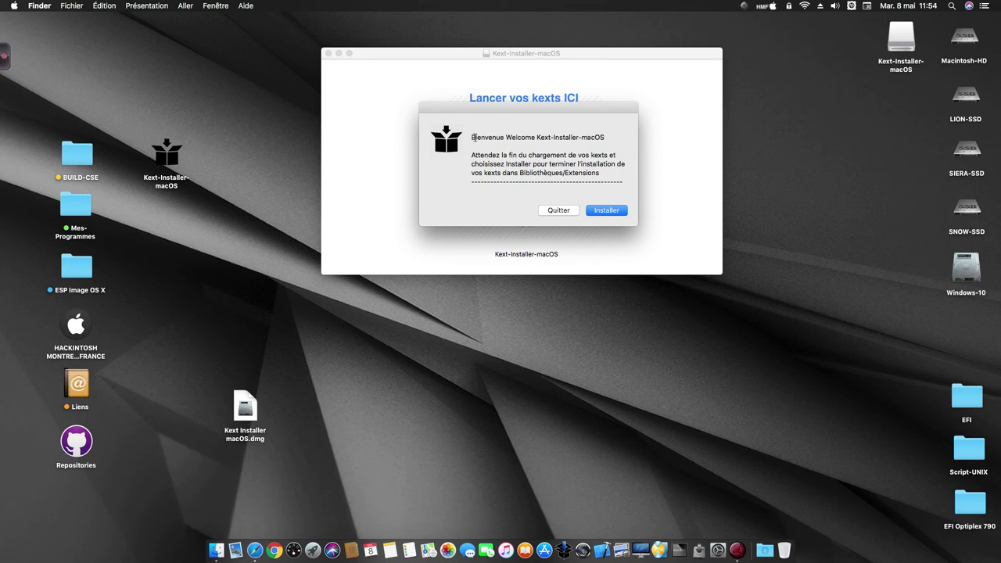
drag(472, 138, 612, 172)
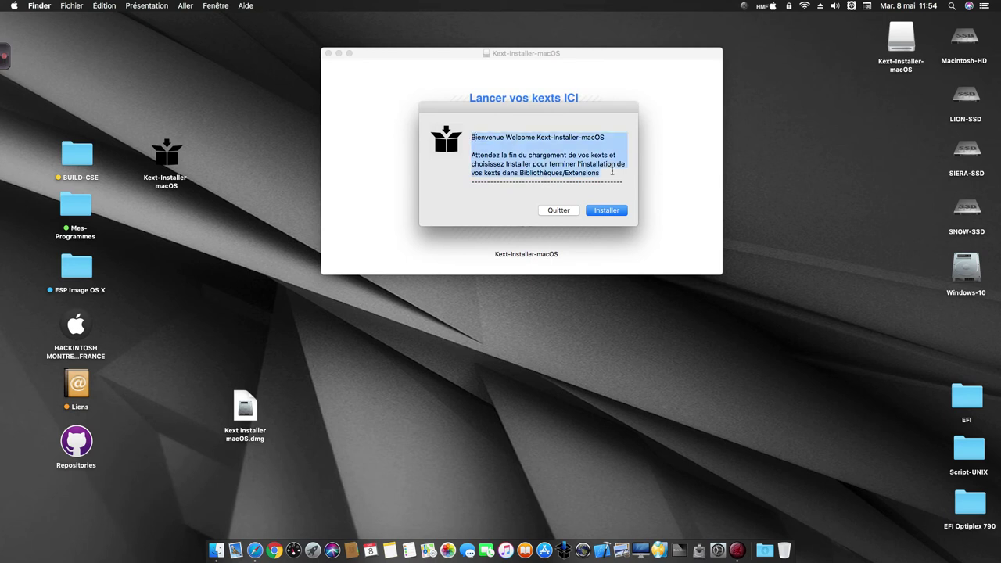
click(604, 171)
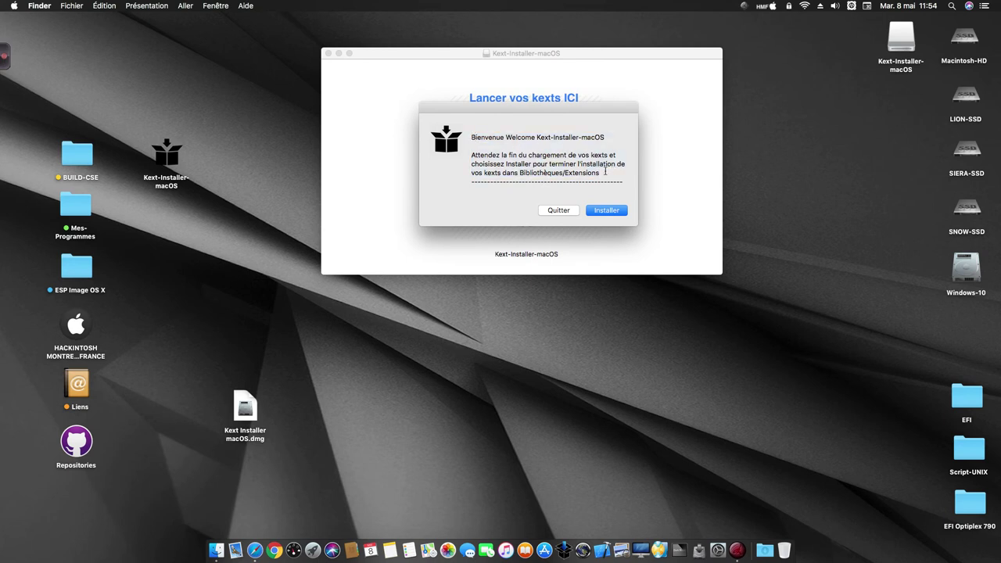
click(606, 211)
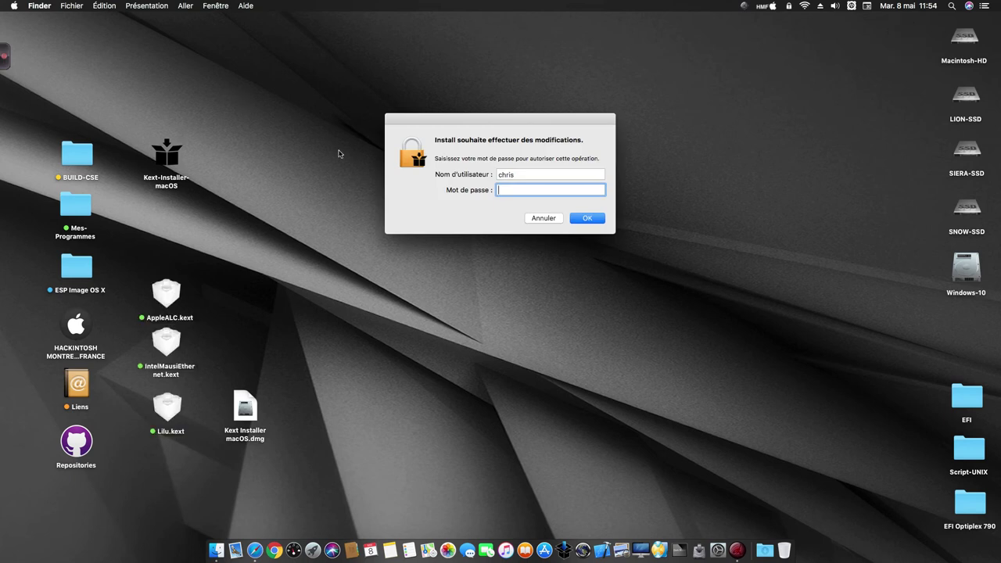
text(•••••••)
key(Return)
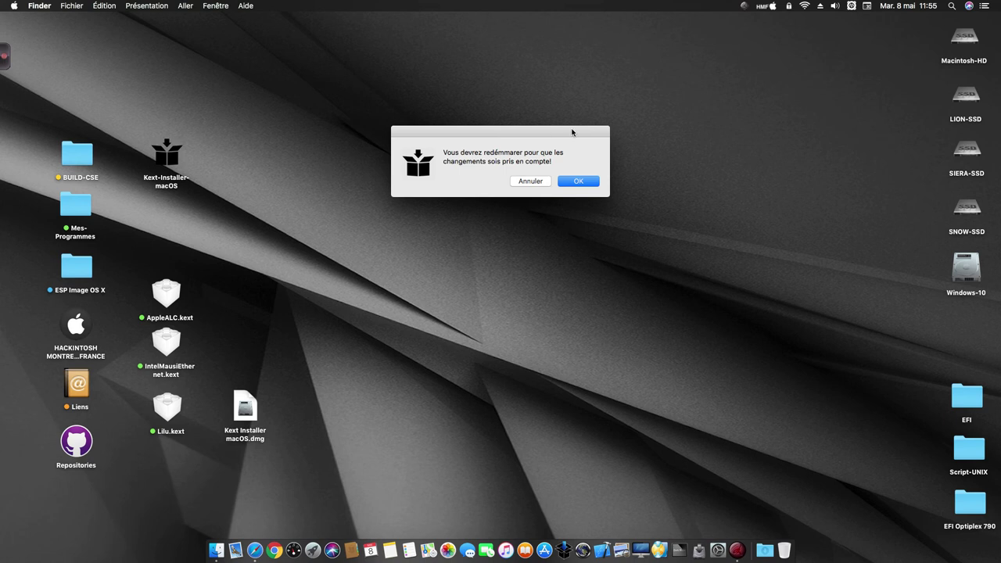
Accept the notice about restarting, but cancel the immediate restart of the computer.
drag(443, 150, 555, 161)
click(556, 161)
click(578, 182)
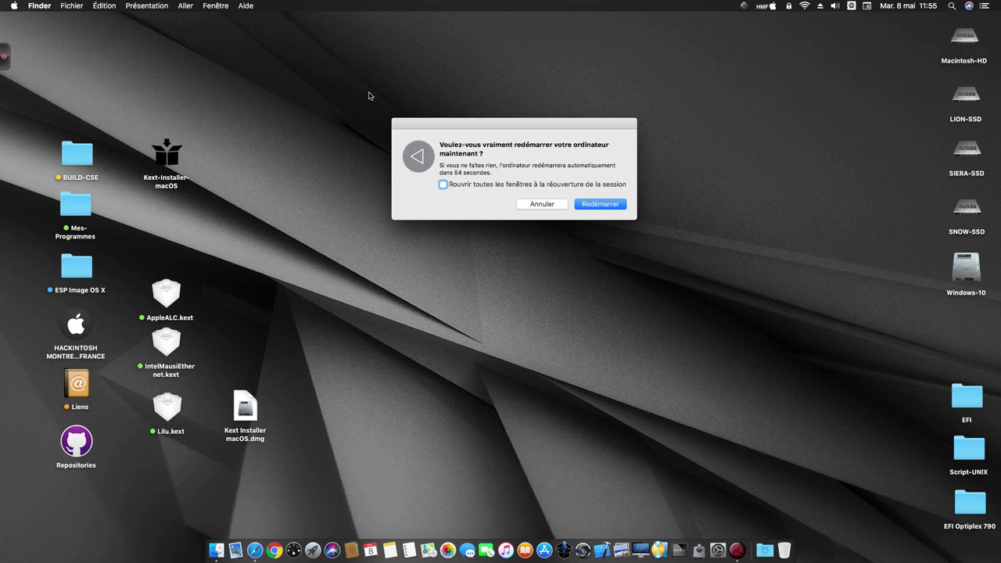
drag(515, 124, 507, 121)
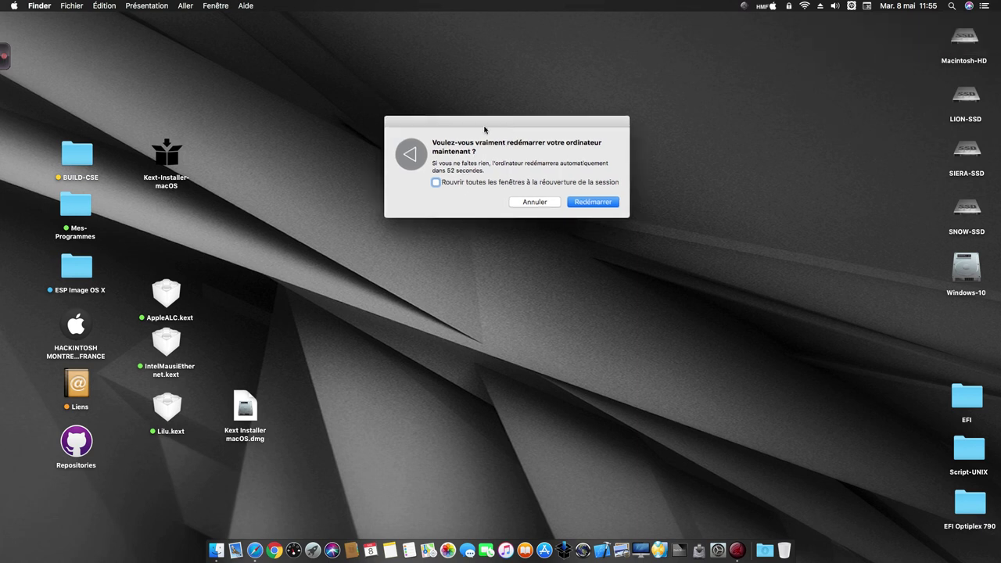
click(535, 202)
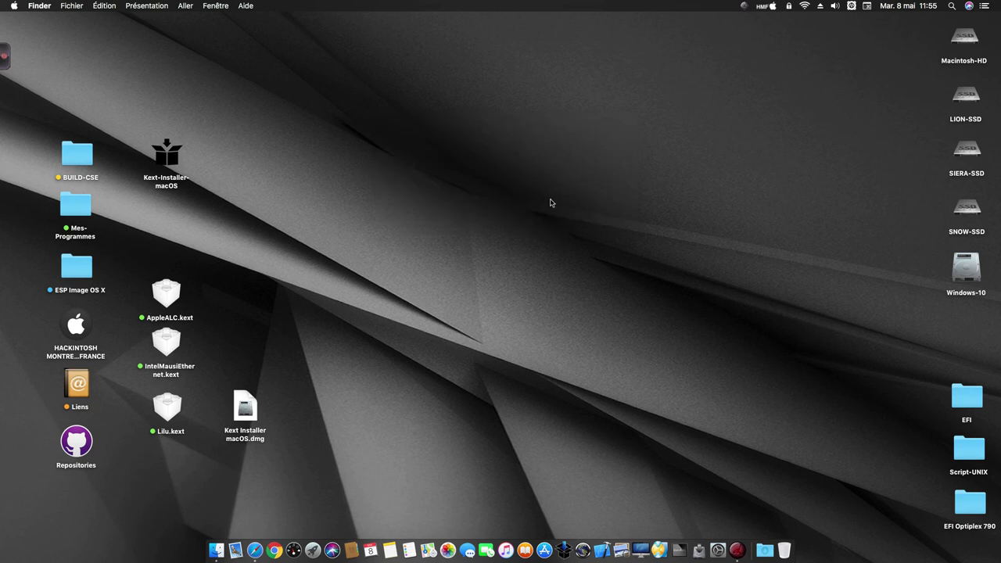
Check the Extensions folder in Macintosh-HD's Bibliothèque for AppleALC.kext, IntelMausiEthernet.kext and Lilu.kext, and close the folder window.
click(956, 35)
double_click(957, 35)
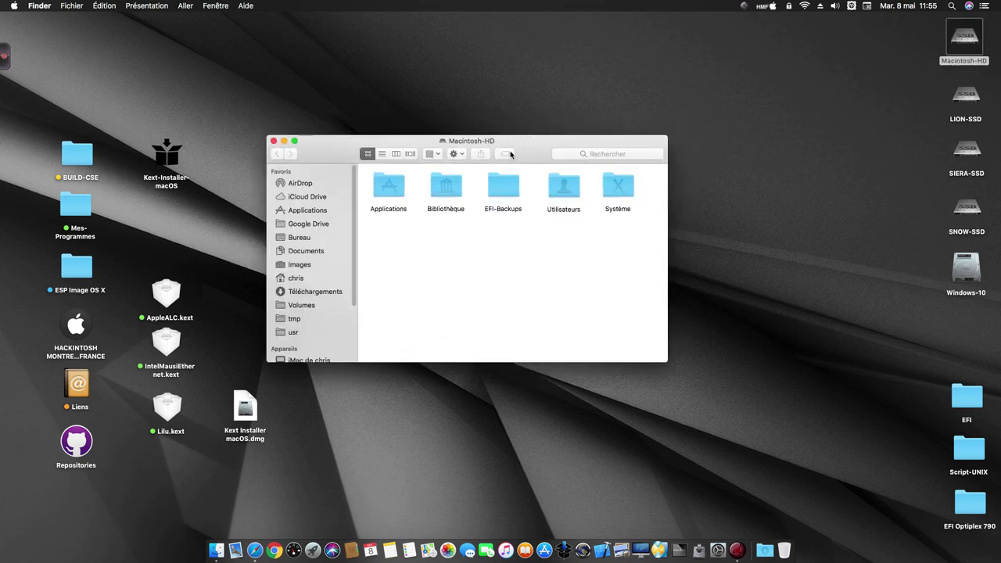
double_click(444, 188)
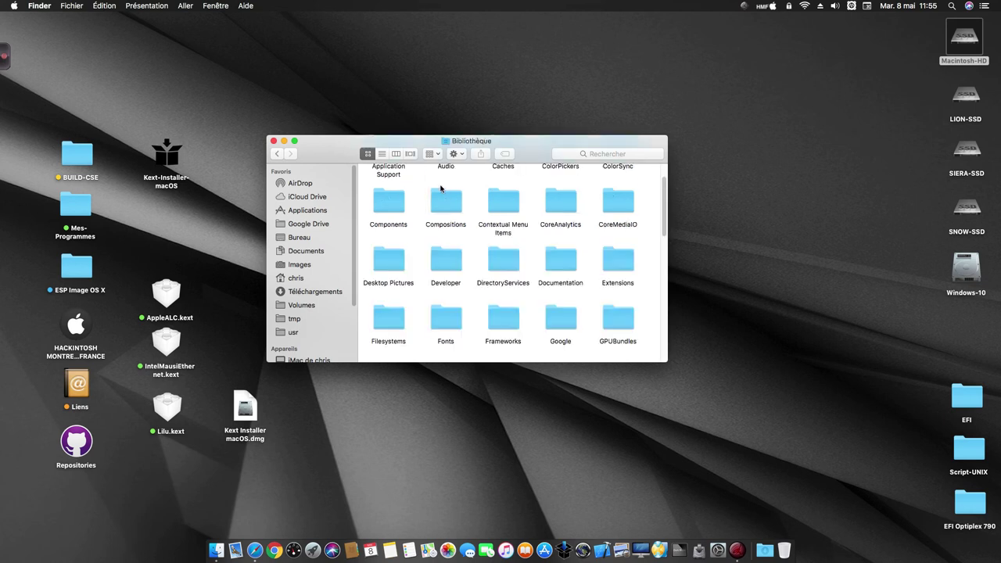
double_click(625, 259)
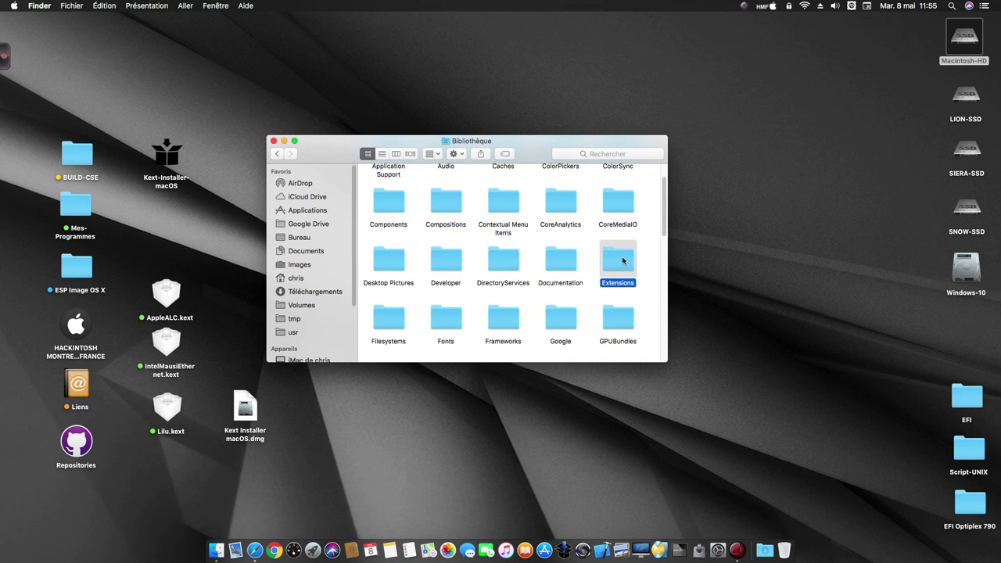
click(441, 187)
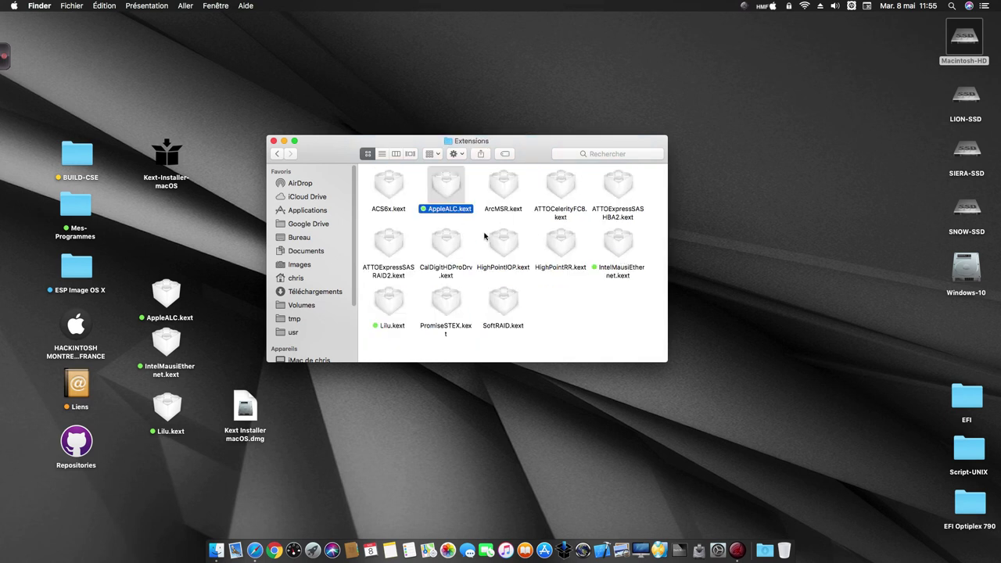
click(614, 252)
click(391, 309)
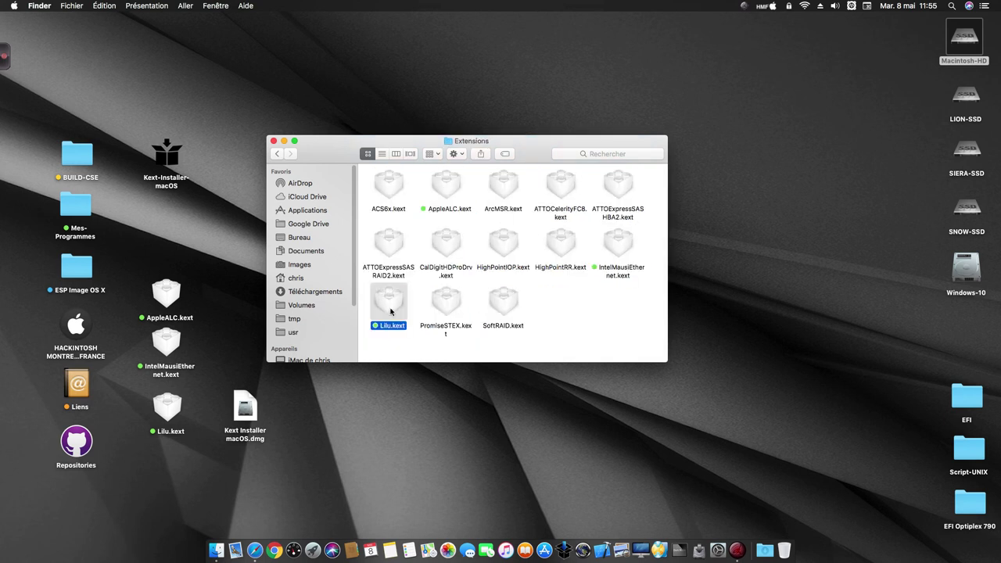
drag(331, 153, 337, 150)
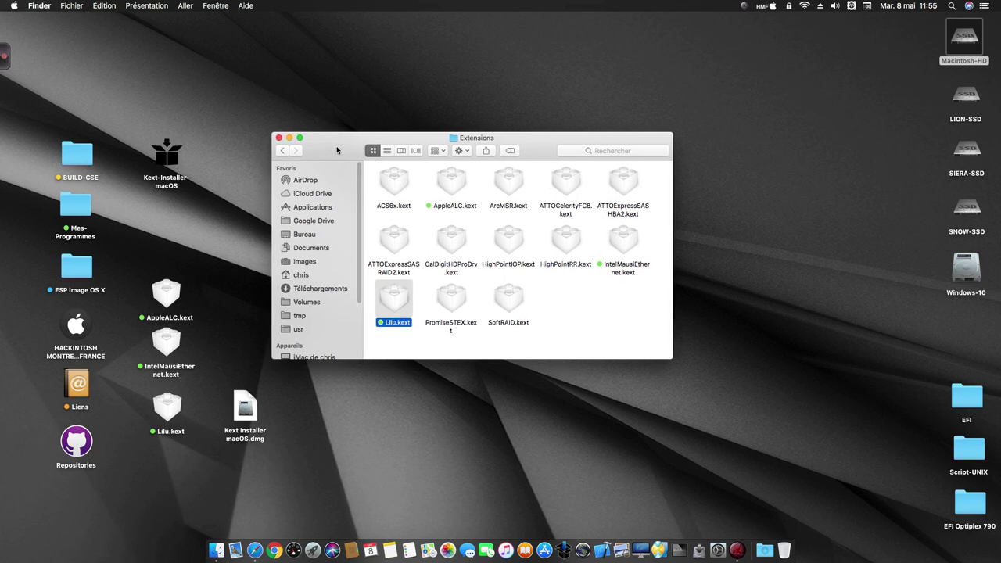
click(279, 138)
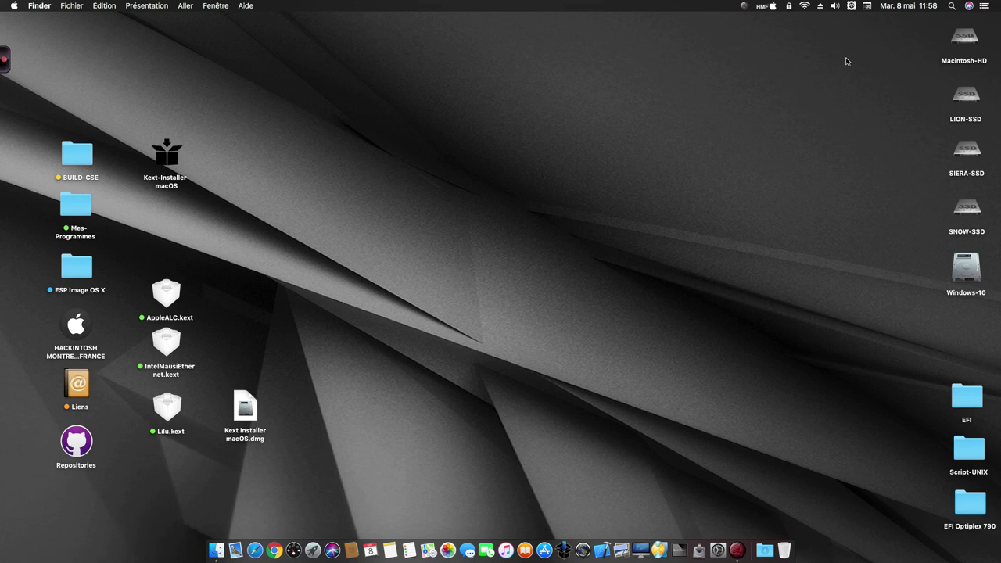
Adjust the output volume and choose Blow as the alert sound in the Son settings of System Preferences.
click(835, 6)
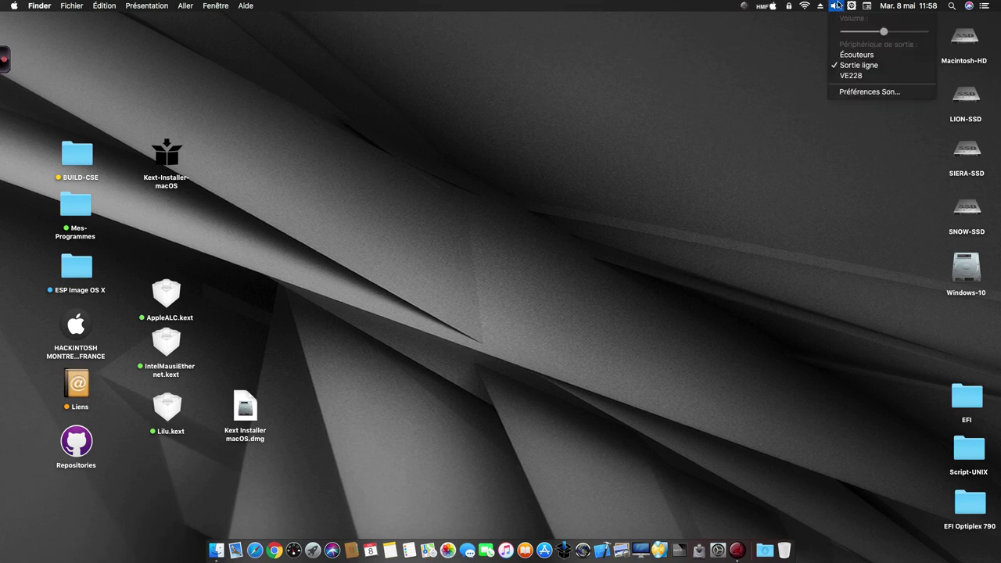
click(887, 32)
click(716, 551)
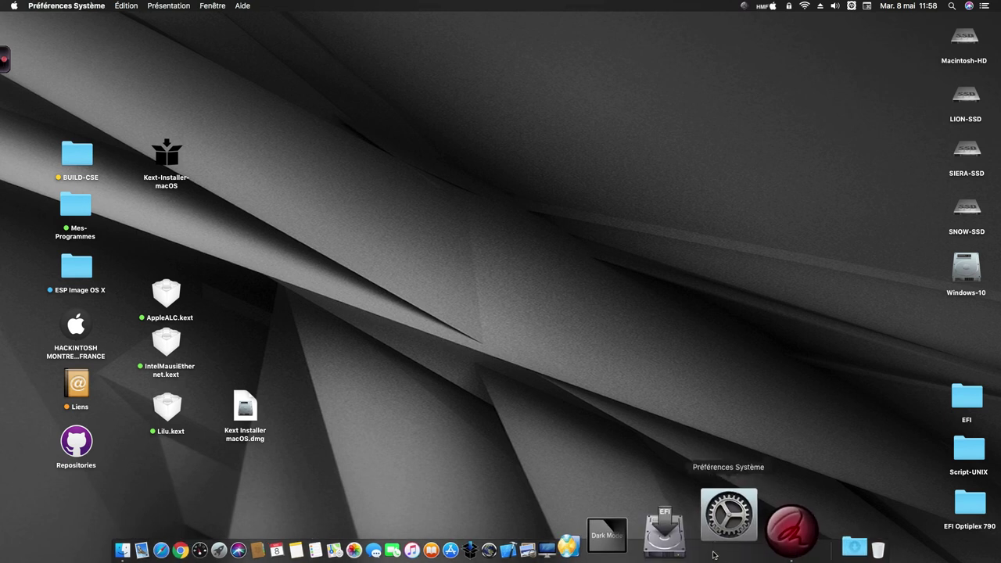
click(647, 118)
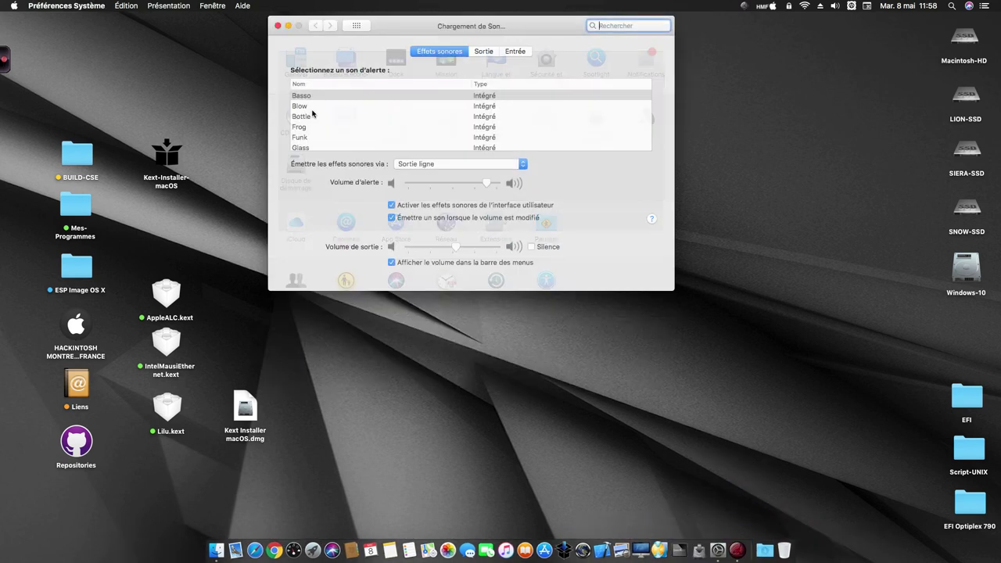
click(305, 96)
click(303, 107)
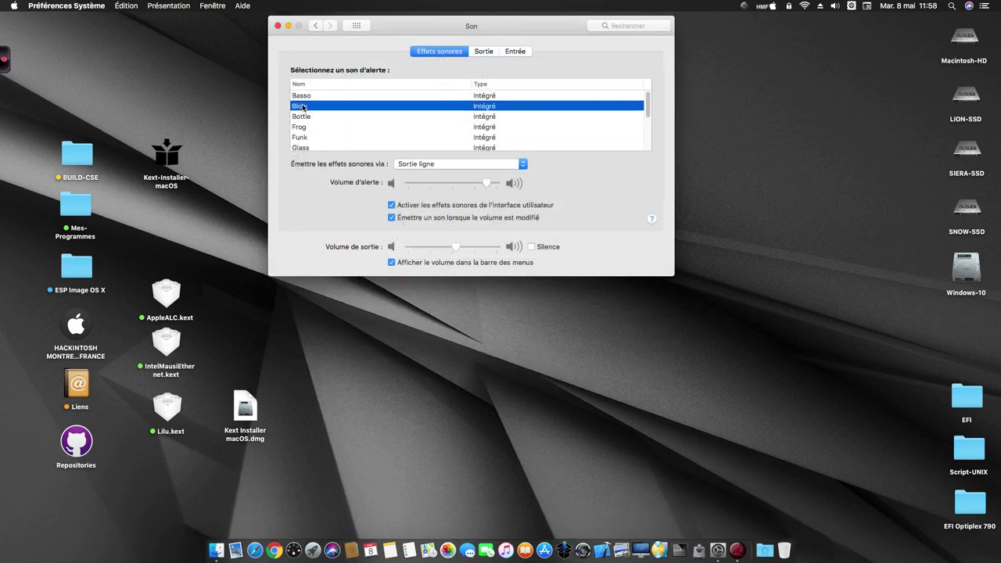
Examine the available sound effect, output and input devices in the Son settings.
click(450, 166)
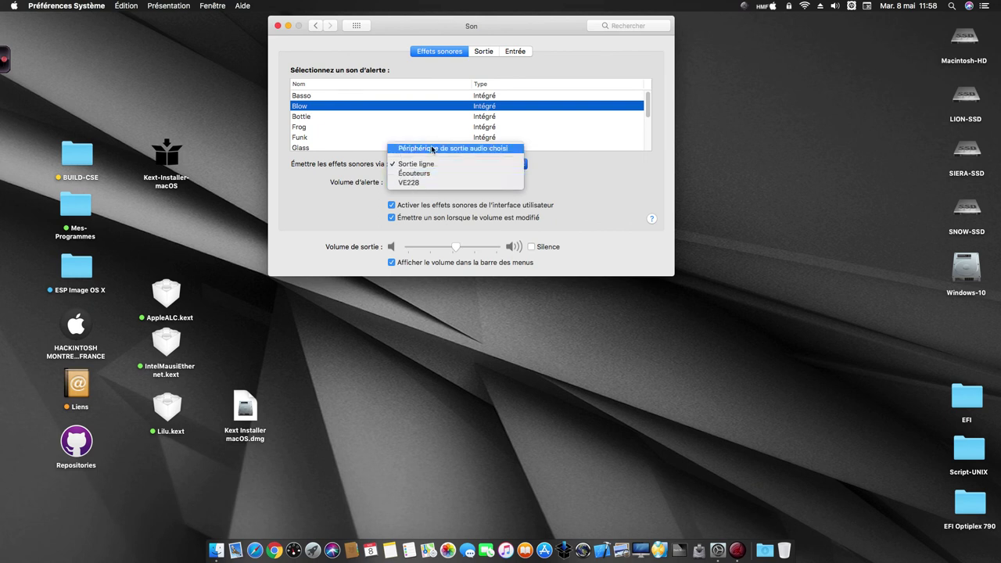
click(412, 31)
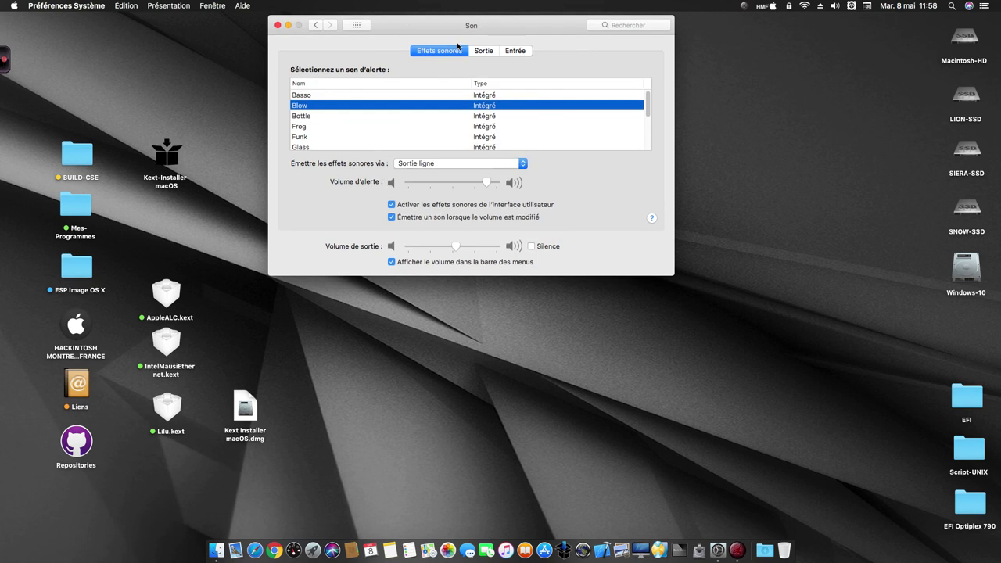
click(491, 51)
click(517, 50)
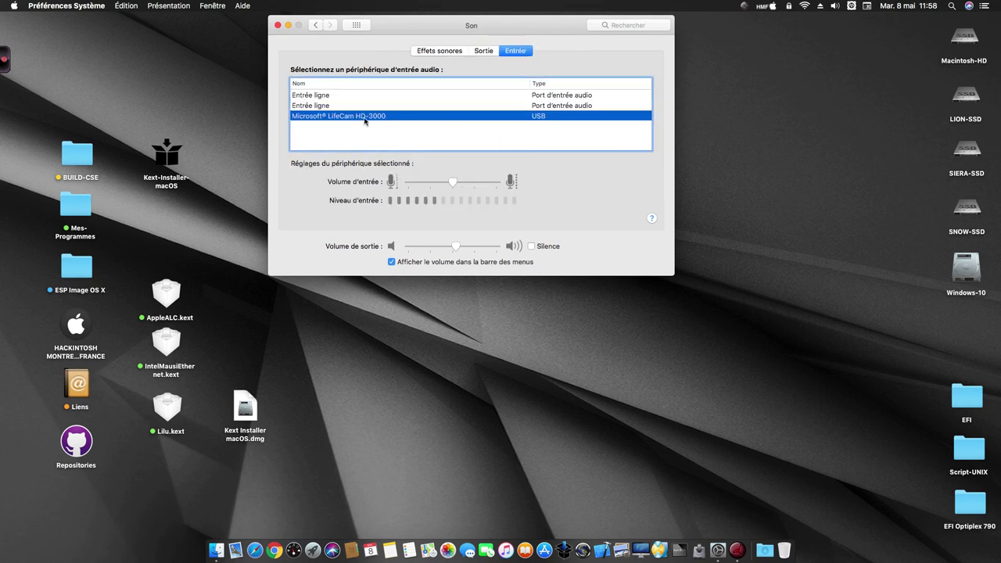
click(442, 52)
Check the Wi-Fi and Ethernet connections in the Réseau settings and close System Preferences.
click(356, 25)
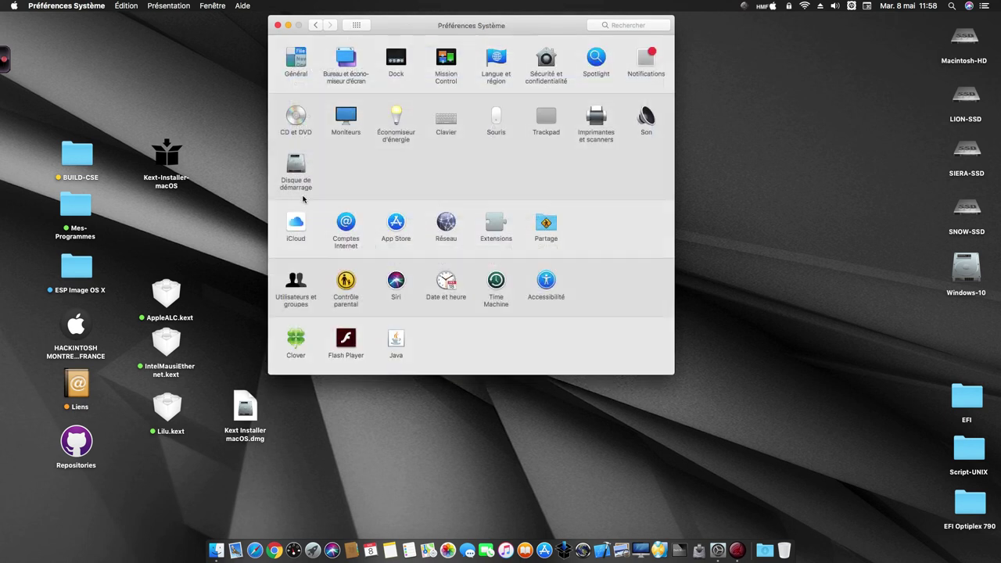
click(447, 222)
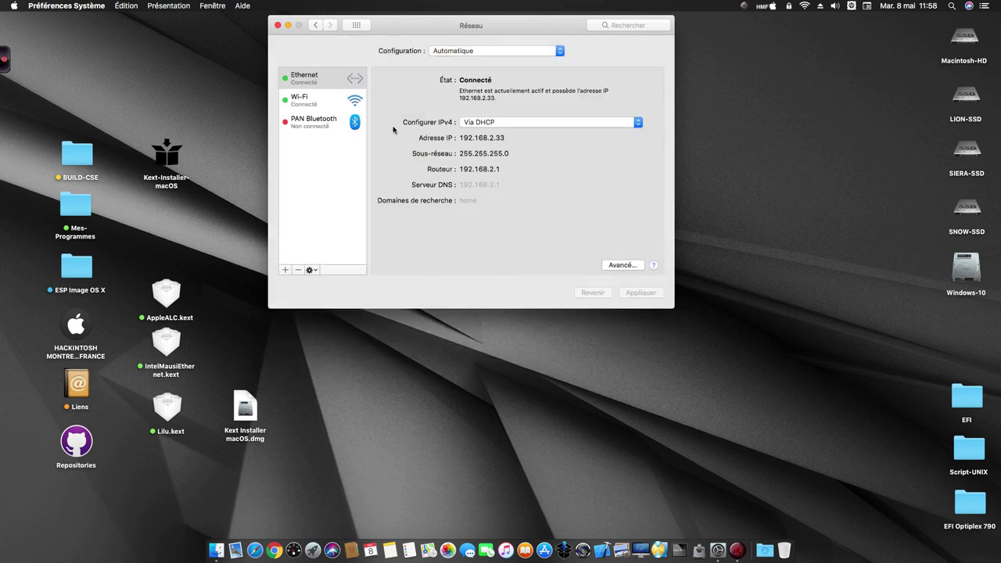
drag(427, 30, 468, 40)
click(344, 111)
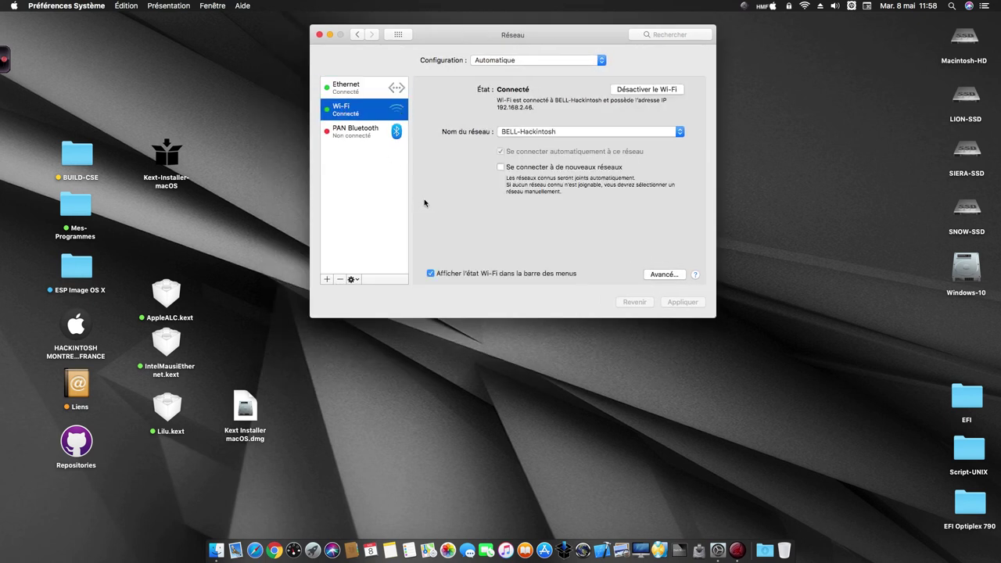
click(345, 90)
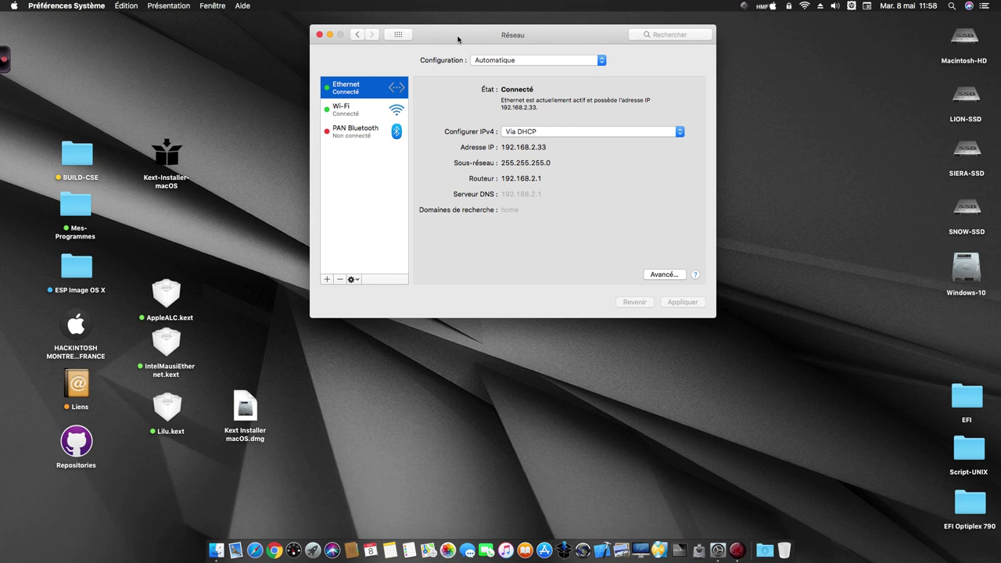
click(320, 35)
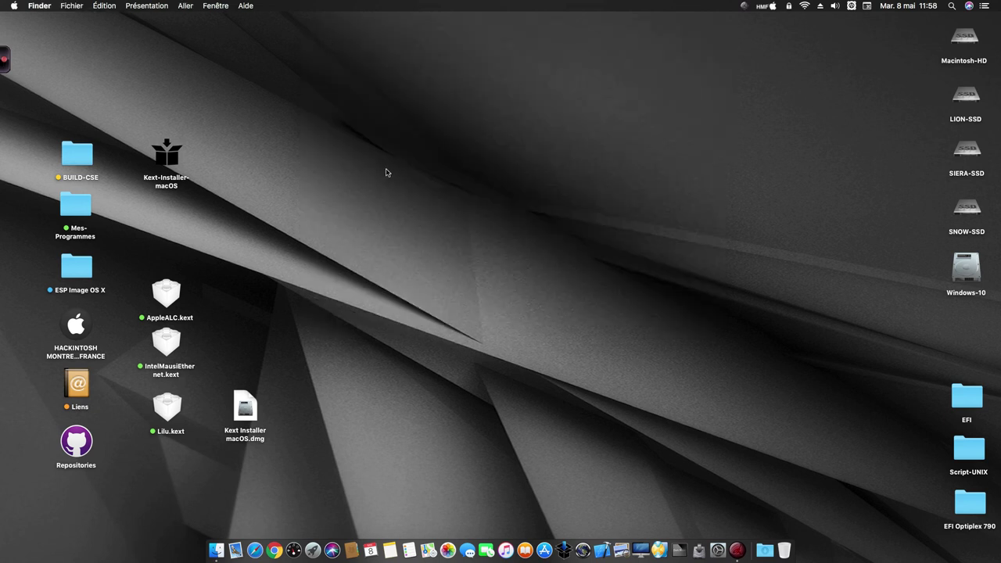